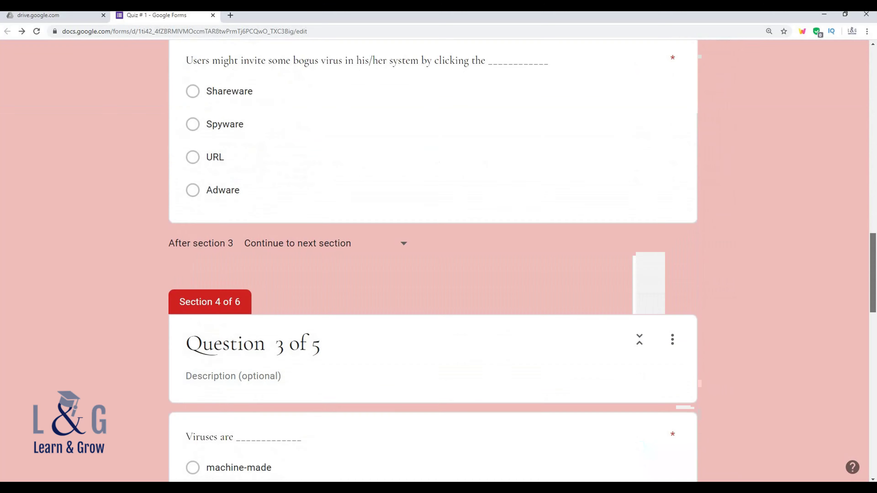
# Step: In the form's email sending options, include the form in the email and switch email address collection on and back off
pyautogui.scroll(20, 433, 259)
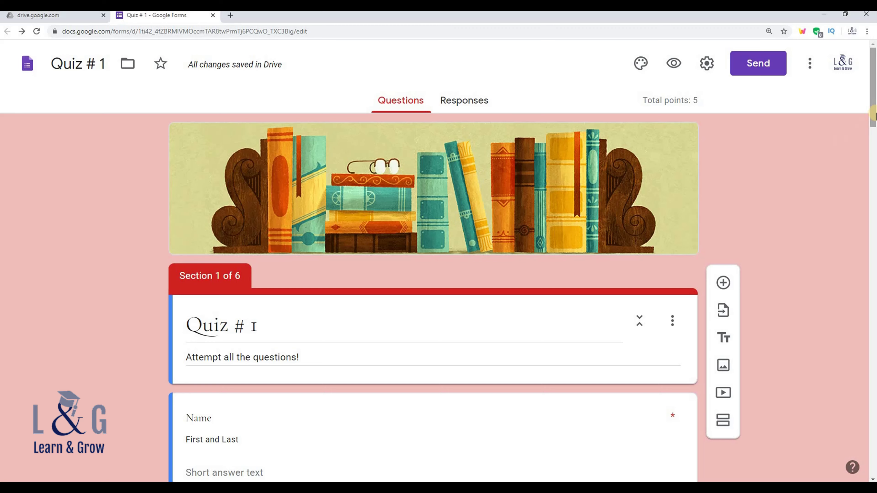
pyautogui.scroll(-10, 874, 114)
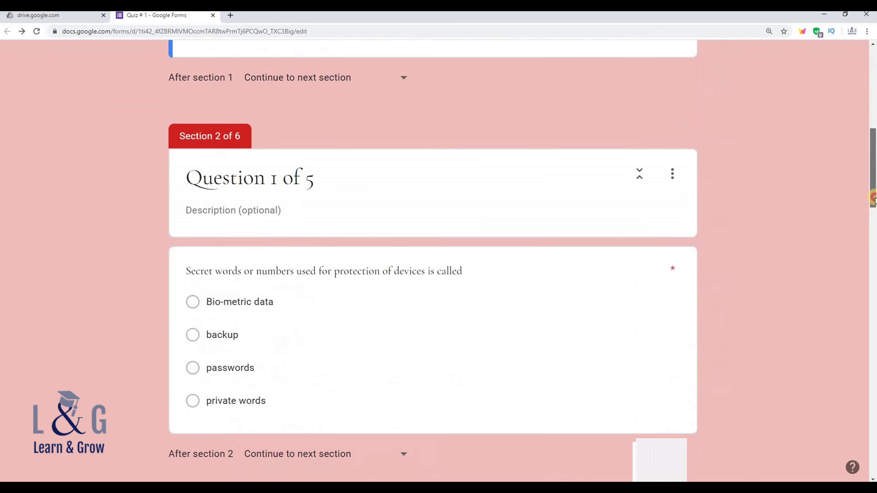
pyautogui.scroll(10, 875, 99)
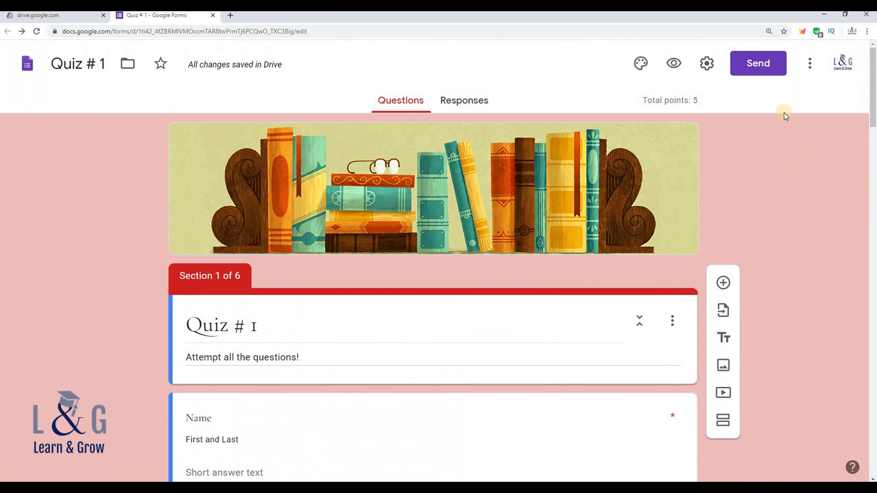
pyautogui.click(759, 65)
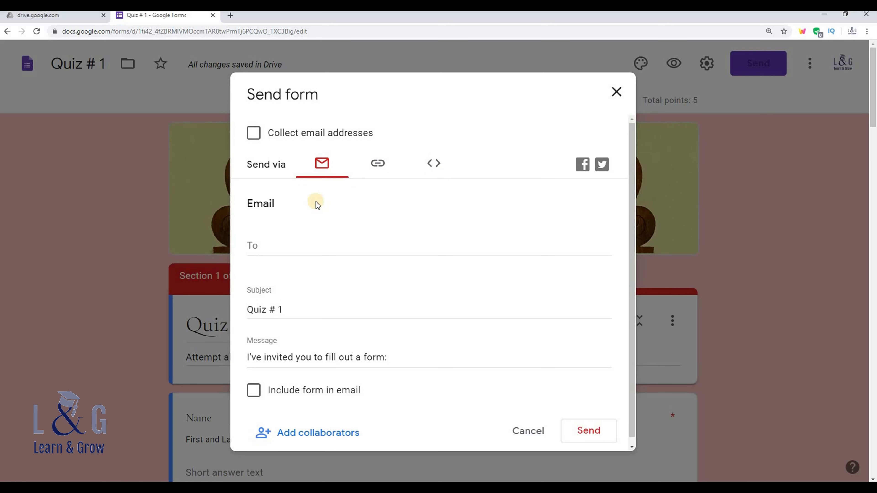
pyautogui.click(256, 247)
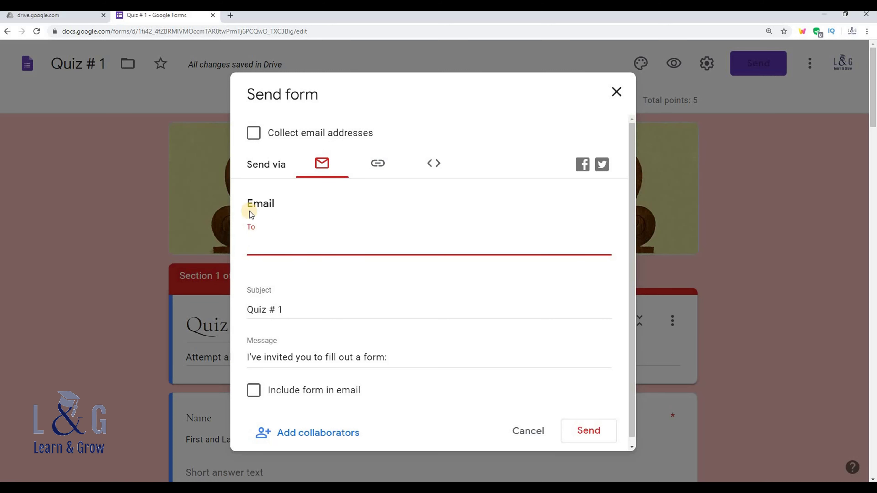
pyautogui.click(254, 134)
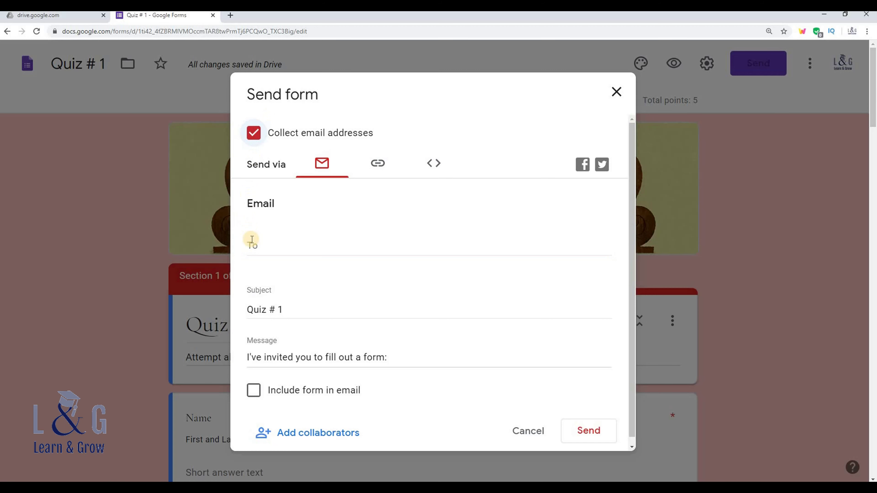
pyautogui.click(287, 310)
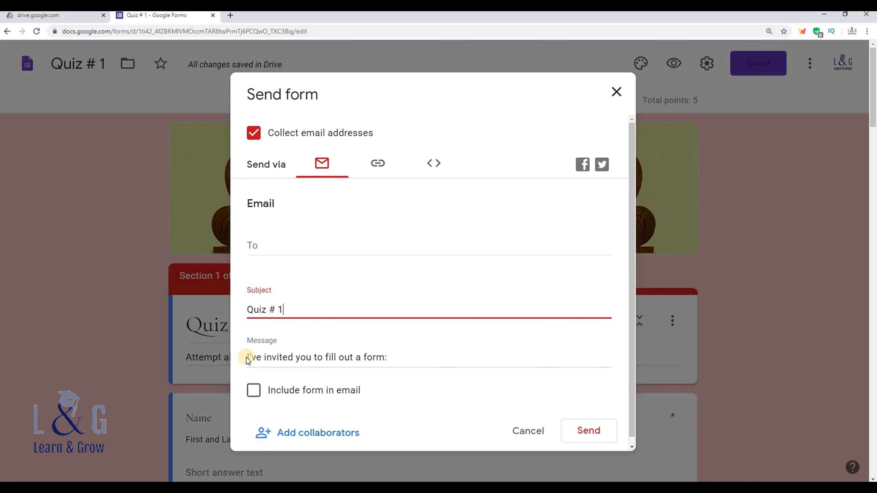
pyautogui.click(253, 390)
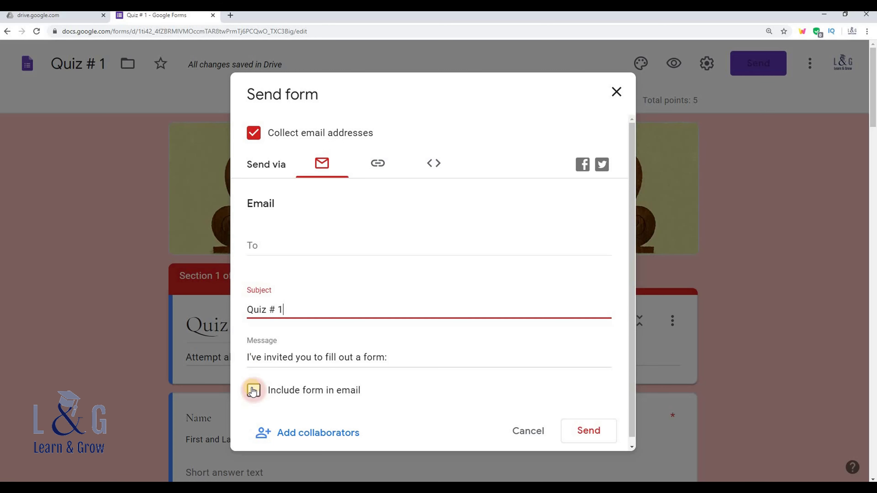
pyautogui.click(253, 390)
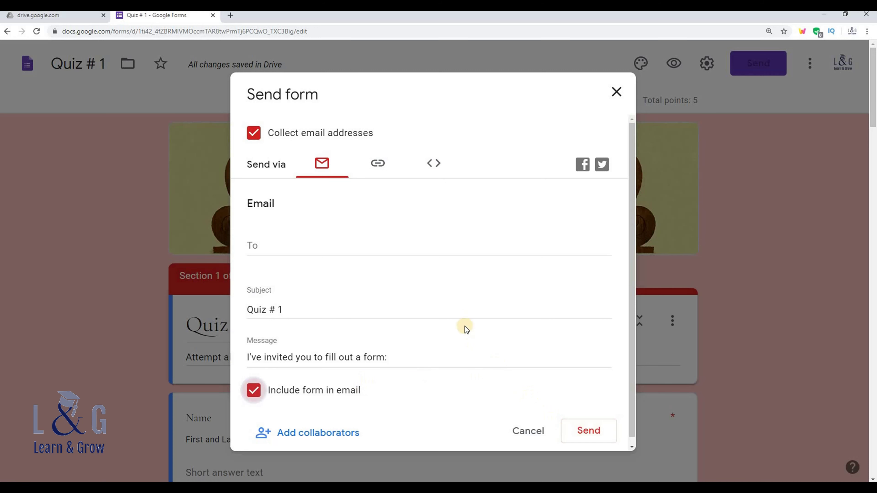
pyautogui.click(253, 134)
# Step: Copy the form's shareable link and turn on the shortened version of its URL
pyautogui.click(377, 165)
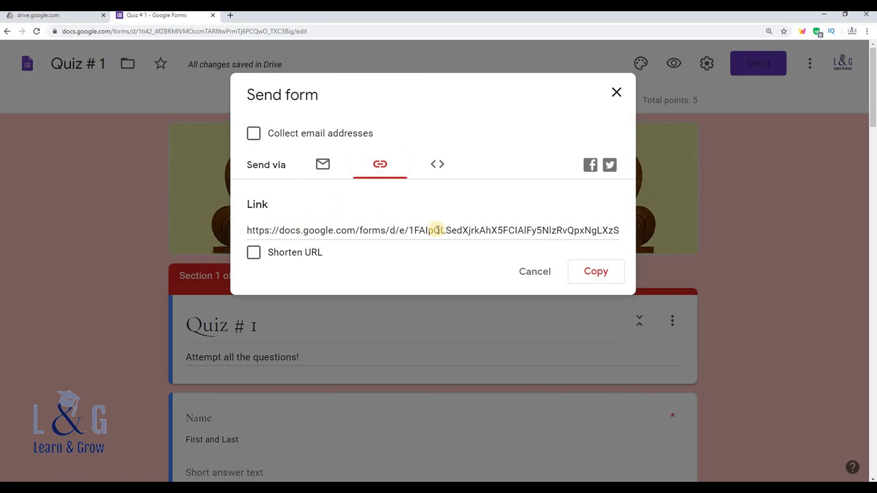
pyautogui.click(474, 228)
pyautogui.click(597, 273)
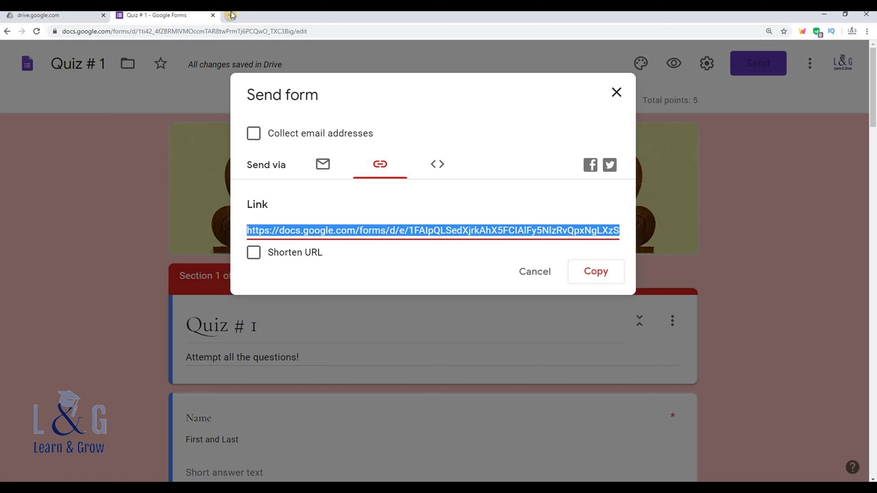
pyautogui.click(256, 254)
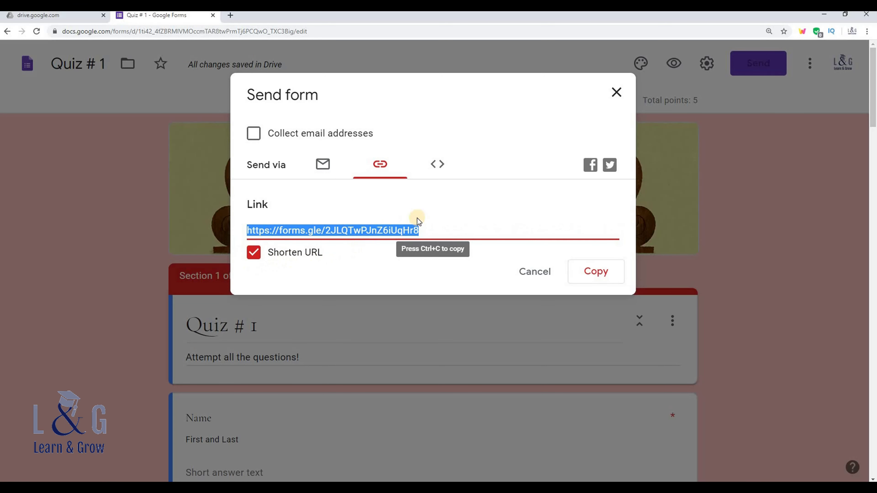
# Step: Copy the form's embed HTML code and close the sending options without sending
pyautogui.click(436, 167)
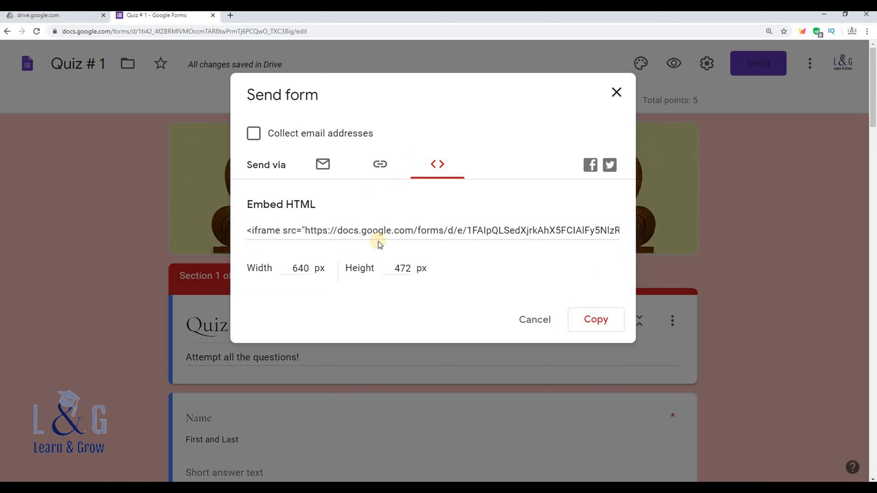
pyautogui.click(459, 232)
pyautogui.click(602, 319)
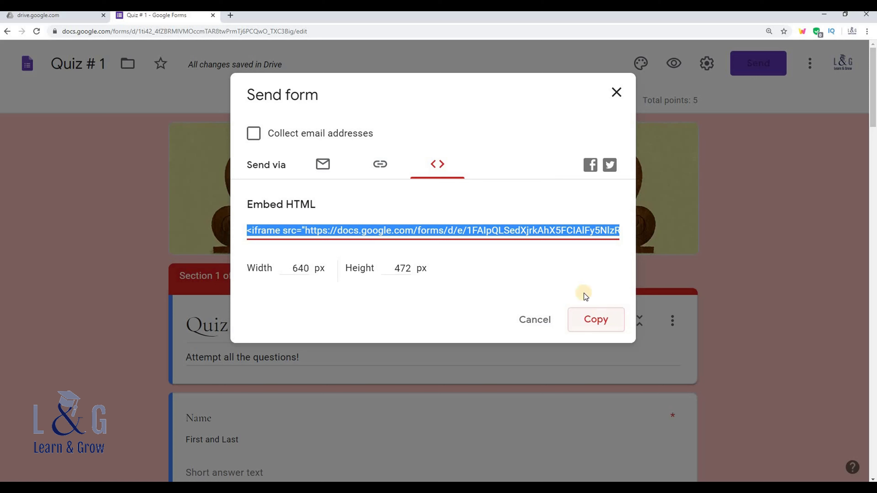
pyautogui.click(326, 172)
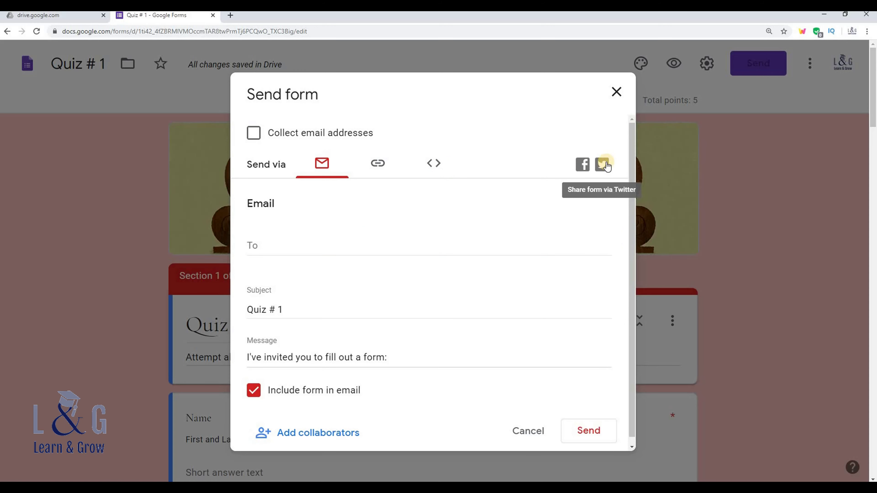
pyautogui.click(524, 426)
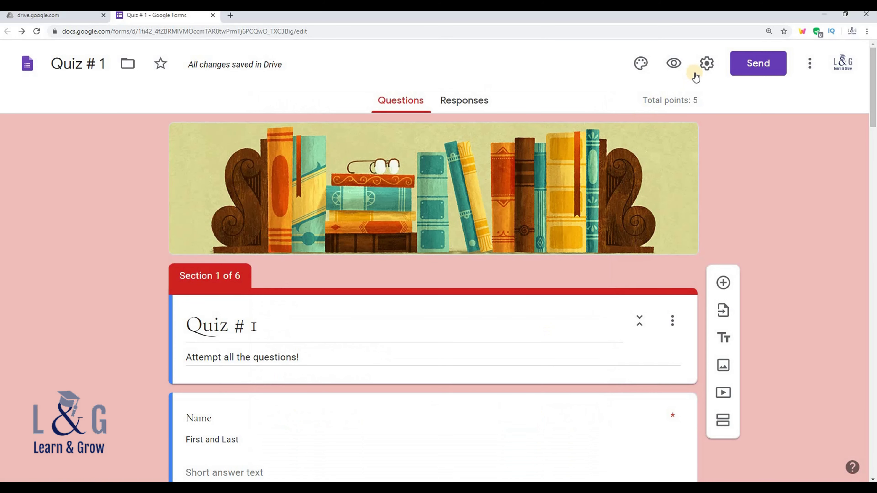
# Step: Turn on email address collection in the form's general settings, switching response receipts on and back off
pyautogui.click(711, 69)
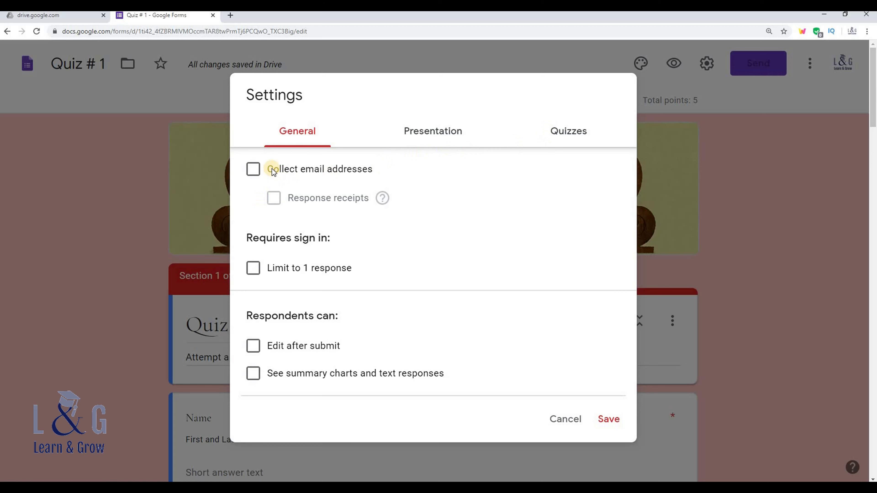
pyautogui.click(255, 171)
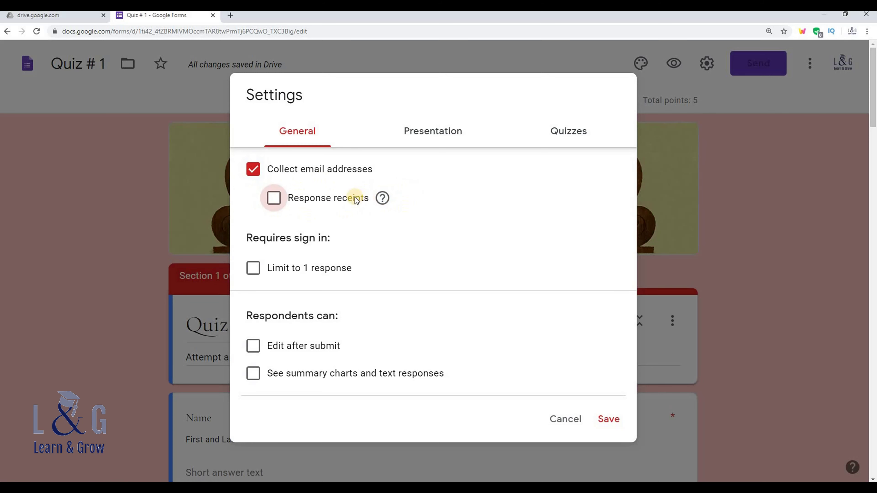
pyautogui.moveTo(382, 198)
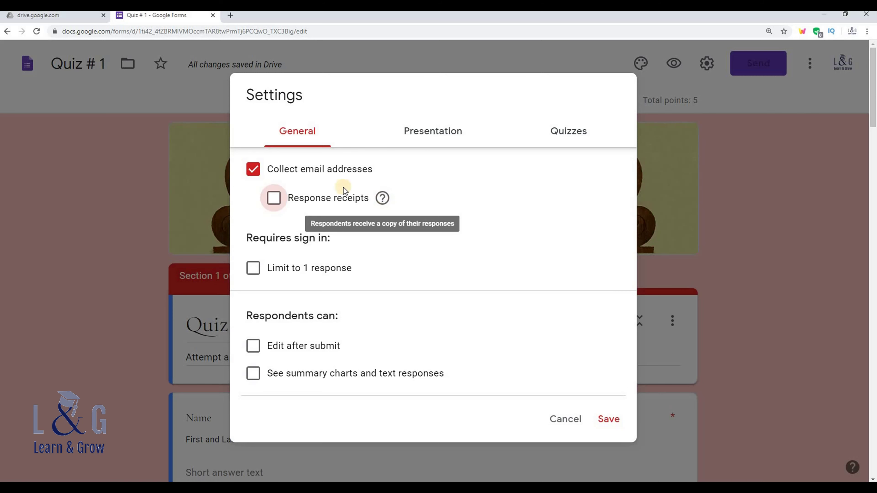
pyautogui.click(275, 198)
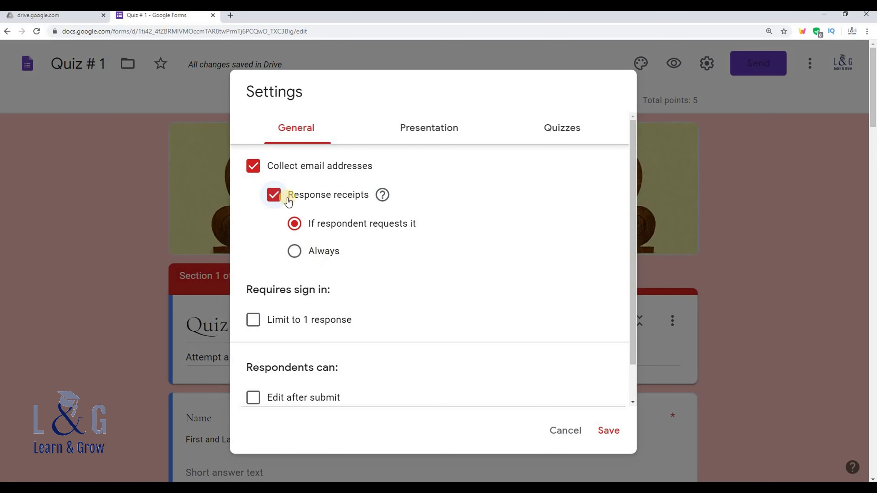
pyautogui.click(279, 196)
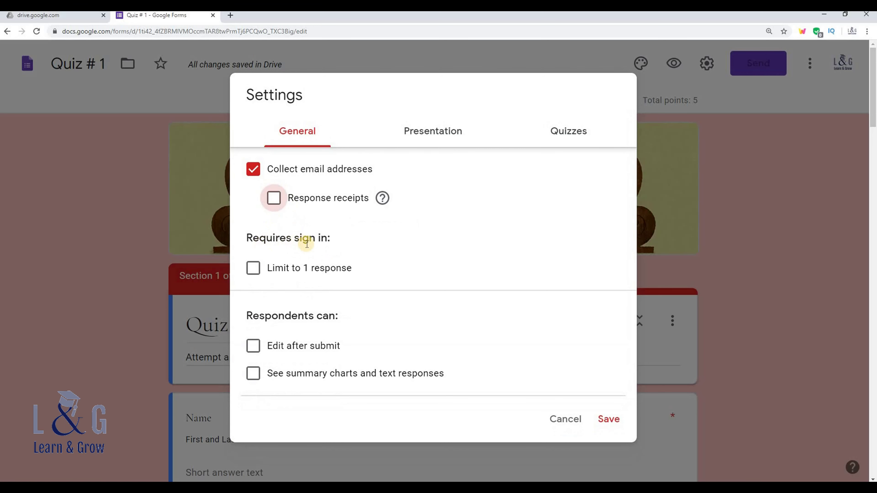
# Step: Limit each respondent to 1 response and save the general settings
pyautogui.click(253, 268)
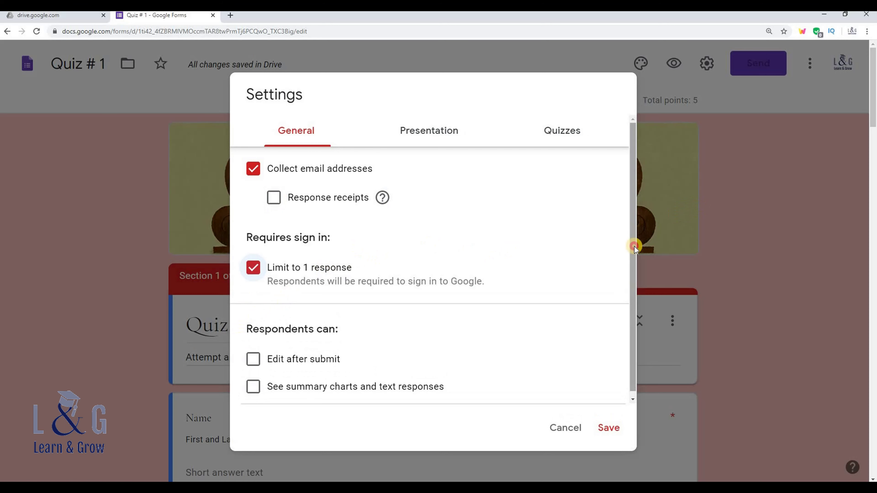
pyautogui.moveTo(635, 246); pyautogui.dragTo(633, 298)
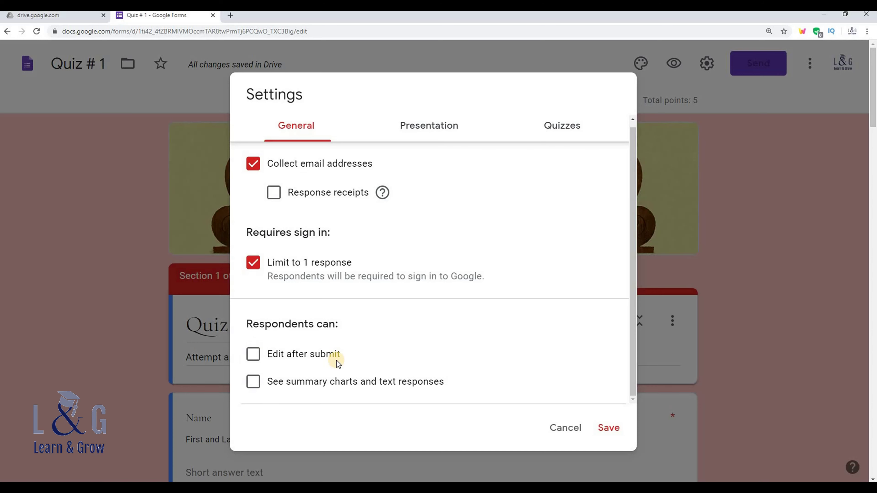
pyautogui.click(603, 425)
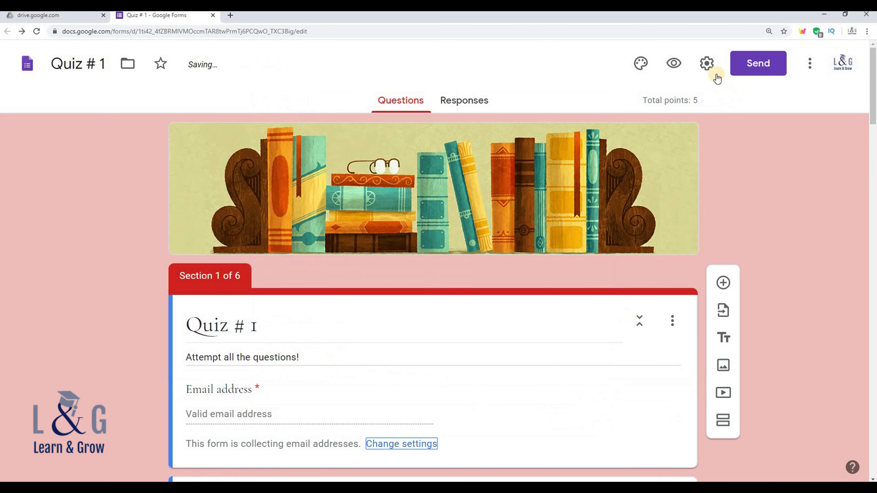
# Step: Enable the progress bar and shuffled question order in the form's presentation settings
pyautogui.click(713, 70)
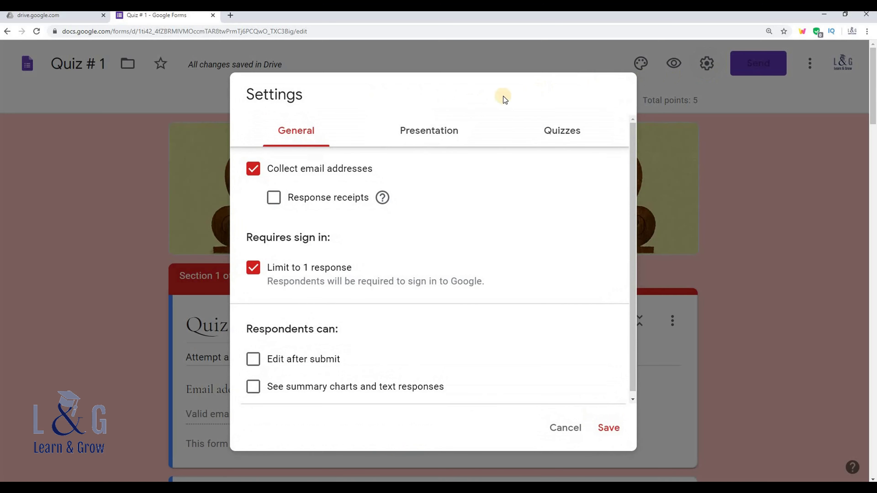
pyautogui.click(450, 134)
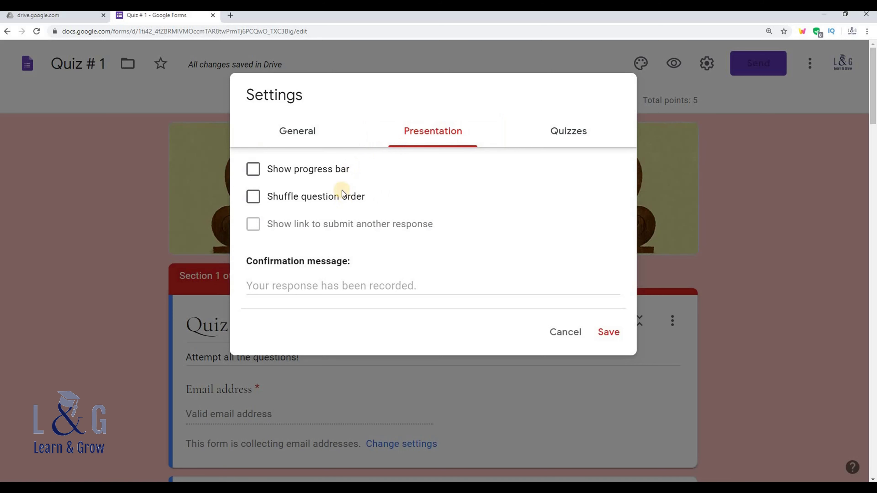
pyautogui.click(333, 172)
pyautogui.click(319, 200)
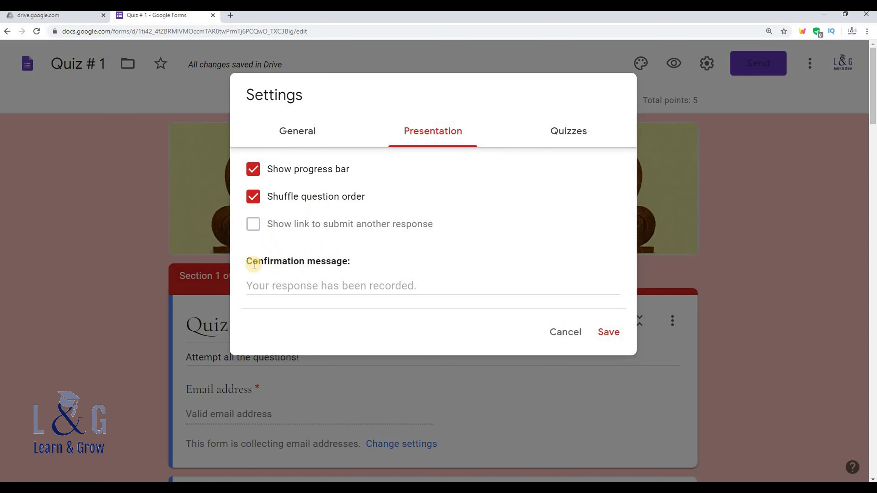
# Step: Set the confirmation message to "Your response has been recorded."
pyautogui.click(251, 289)
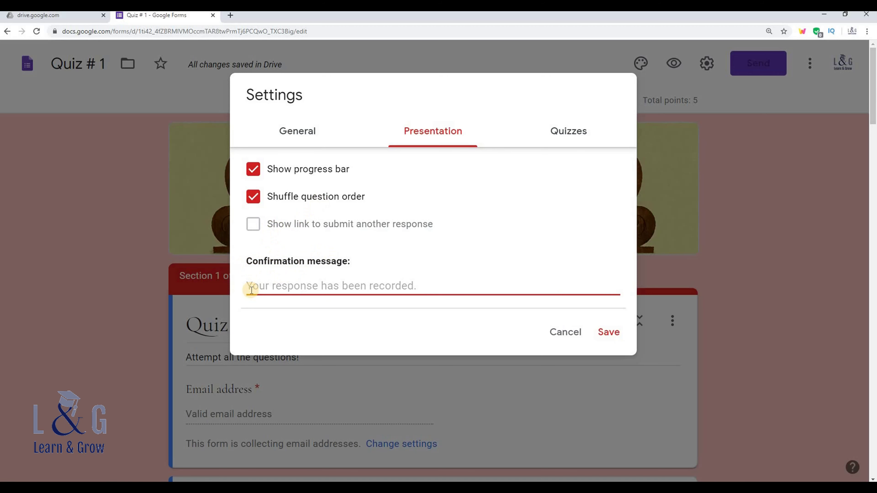
pyautogui.click(430, 288)
pyautogui.write('Y')
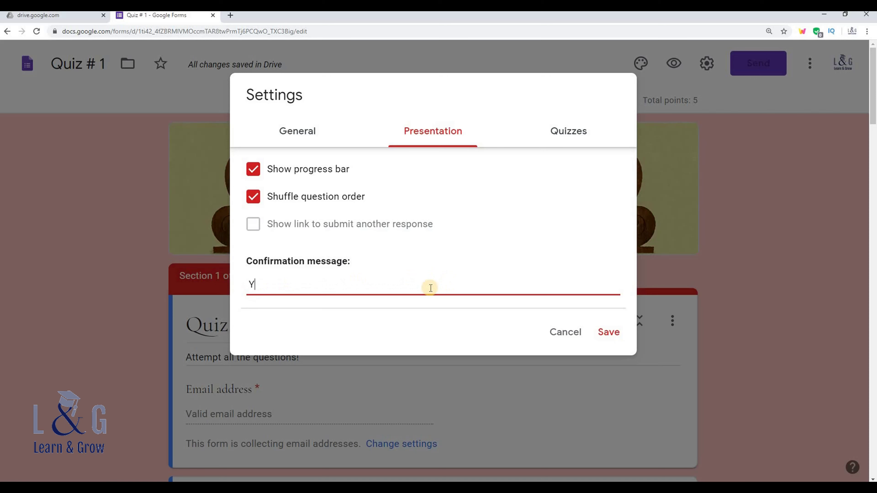
pyautogui.write('our response has been')
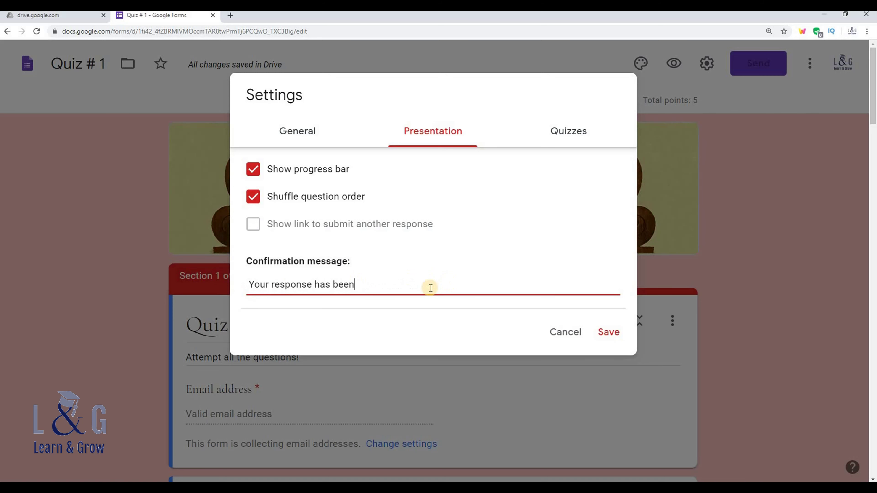
pyautogui.write(' recorded.')
pyautogui.click(527, 211)
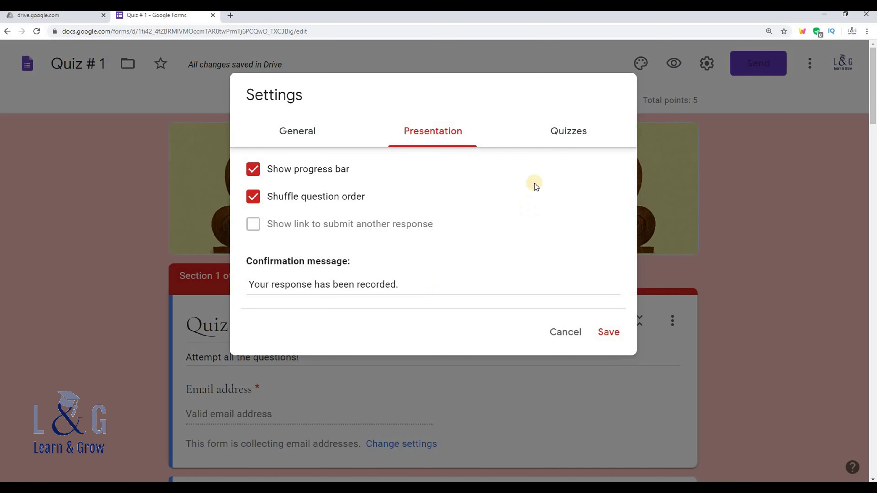
# Step: Release quiz grades later, after manual review, let respondents see missed questions, correct answers and point values, and save the settings
pyautogui.click(571, 141)
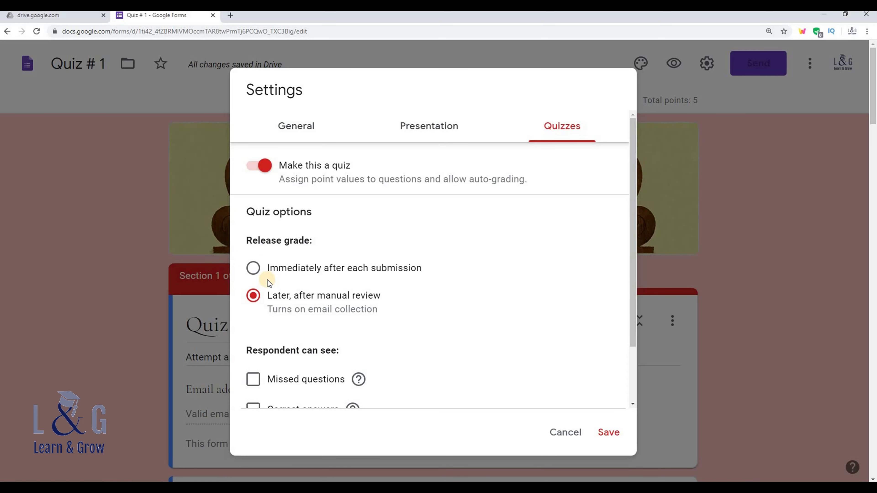
pyautogui.click(254, 269)
pyautogui.click(256, 296)
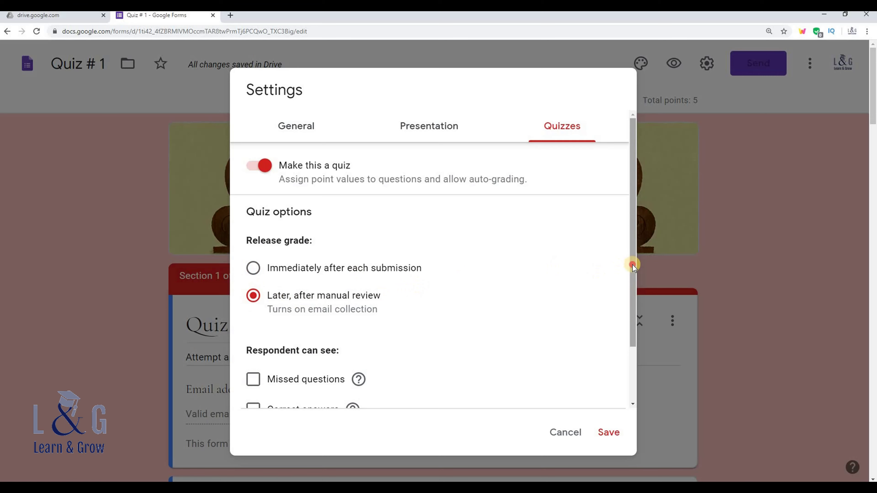
pyautogui.scroll(-2, 629, 351)
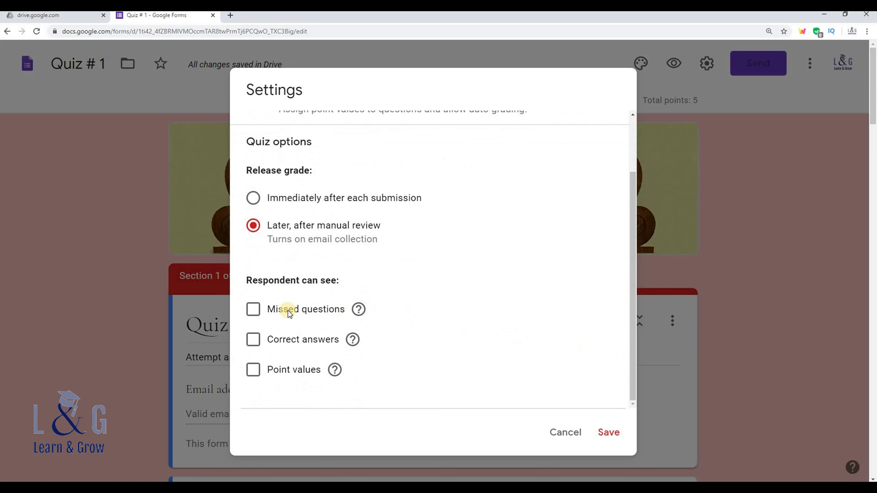
pyautogui.click(253, 311)
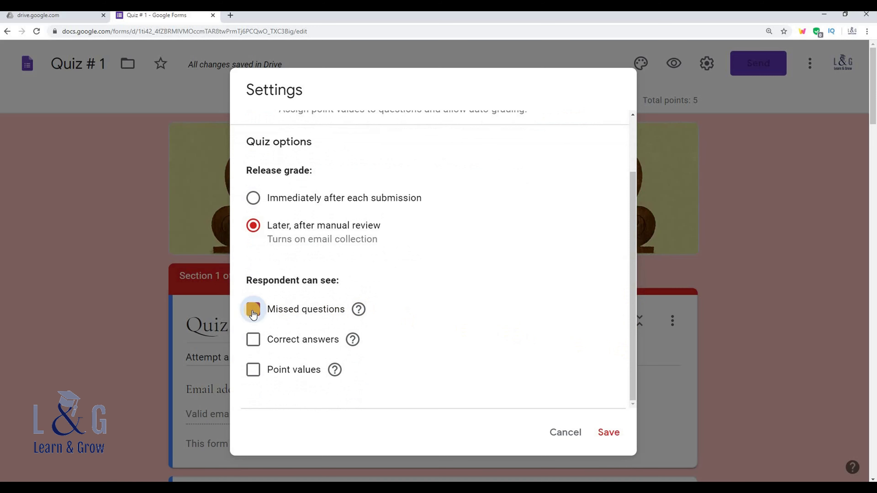
pyautogui.click(253, 340)
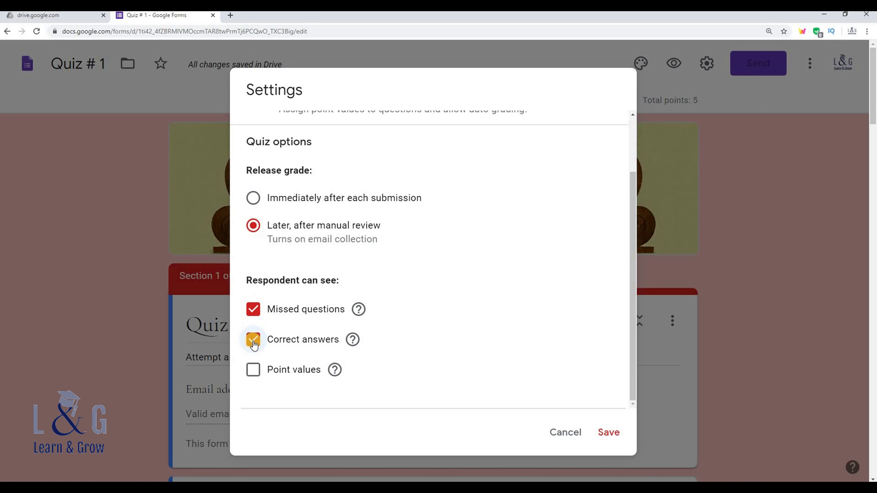
pyautogui.click(255, 374)
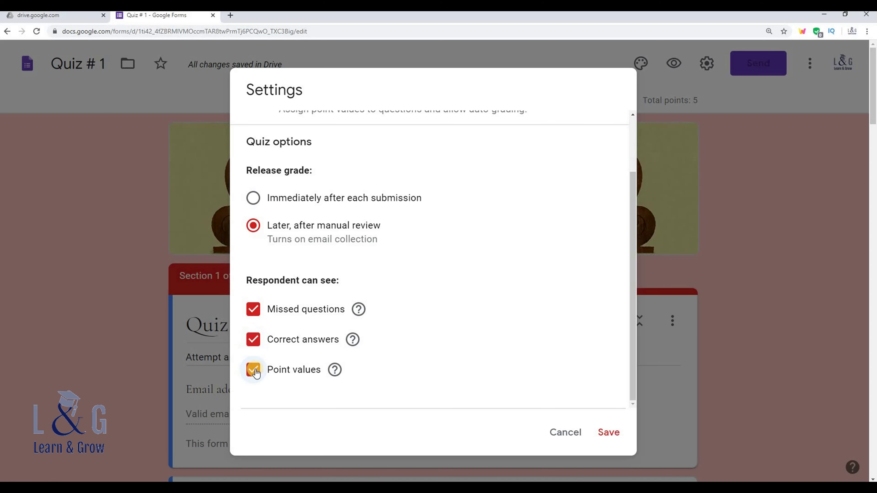
pyautogui.click(607, 435)
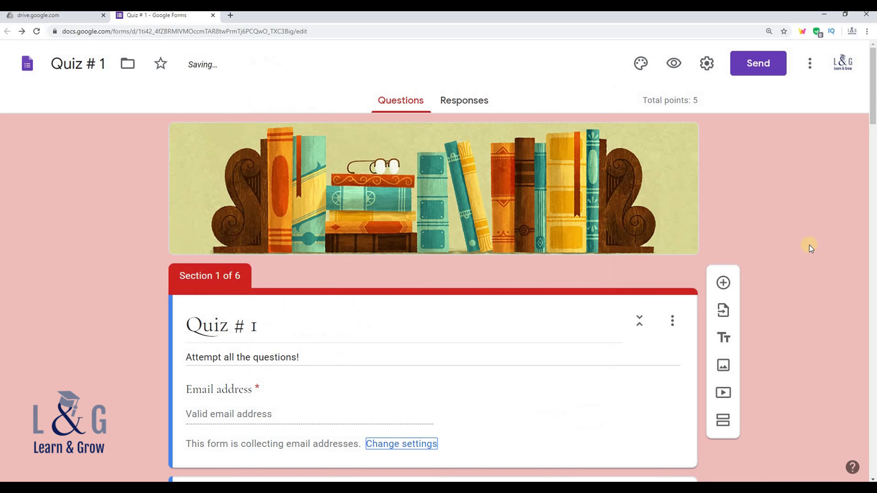